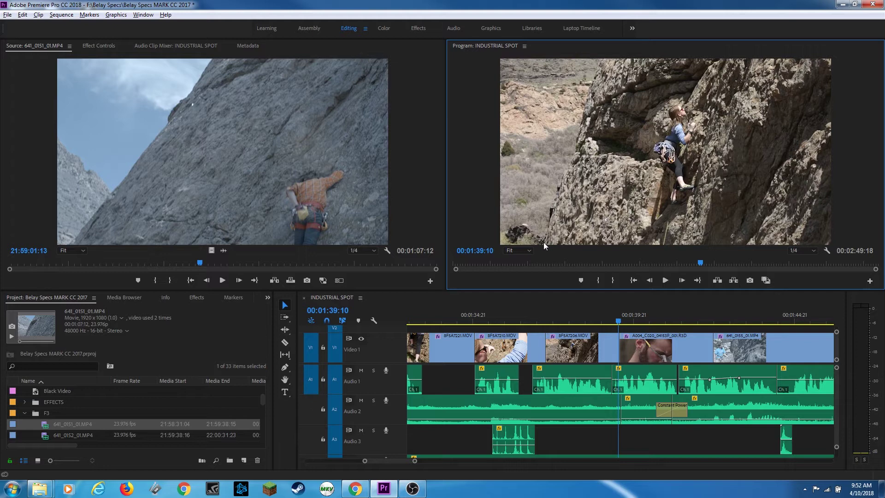
- Cycle focus through the Project, Source, Timeline and Program panels with Shift+1 to Shift+4
key(shift+1)
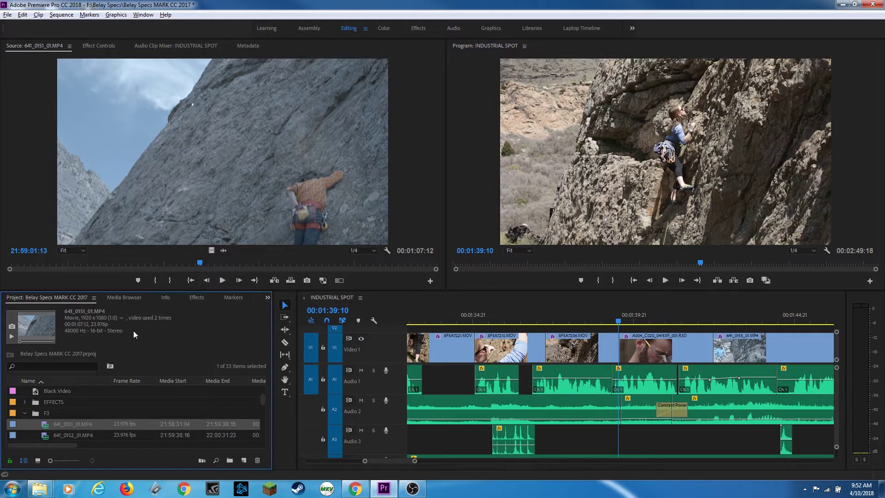
key(shift+2)
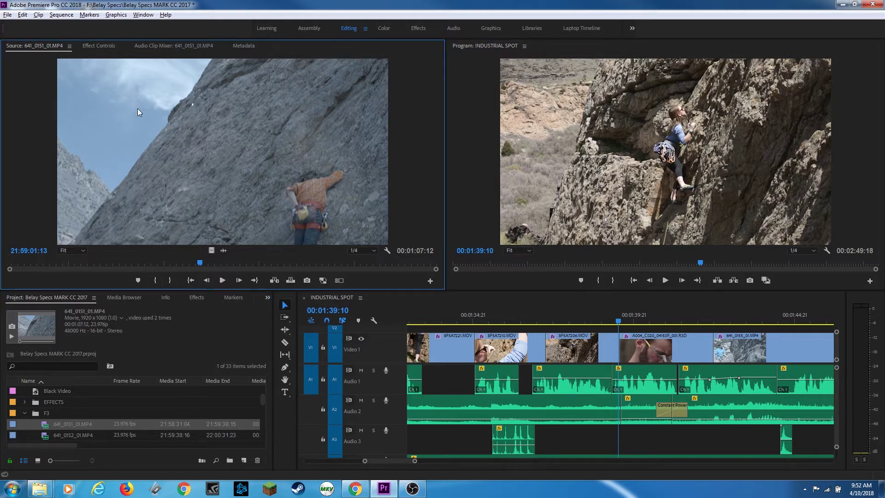
key(shift+3)
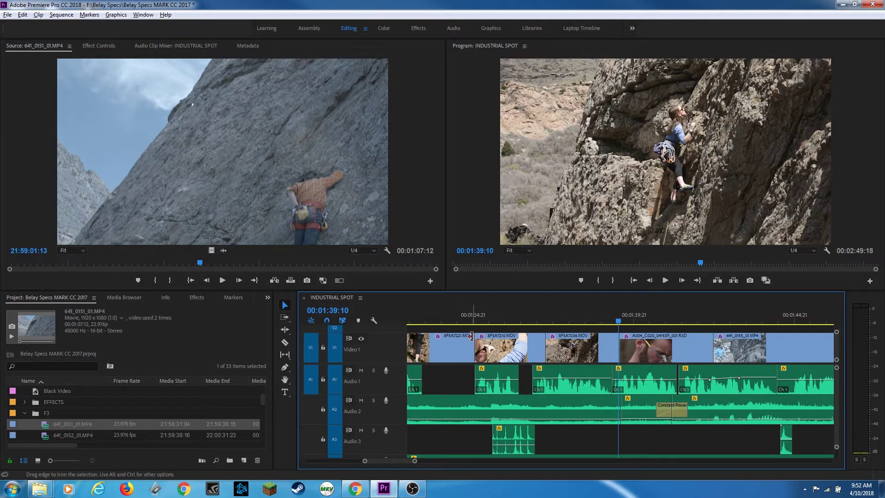
key(shift+4)
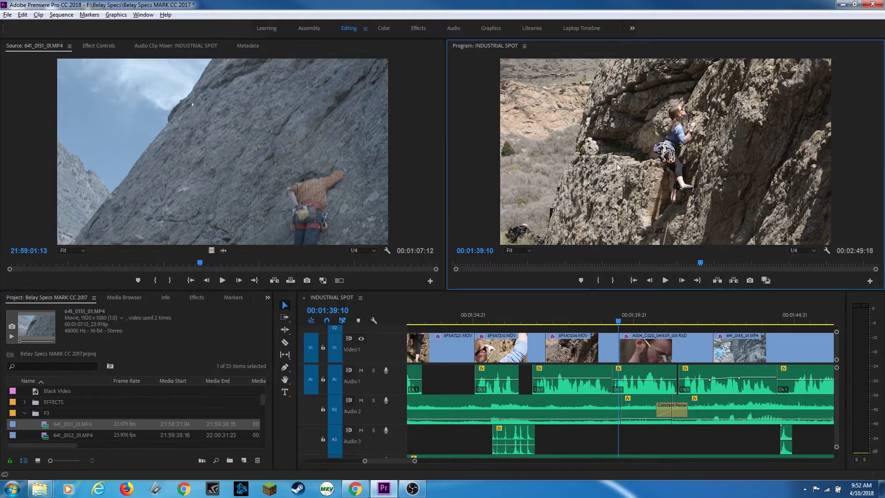
- Maximize and restore the Program monitor, then scrub the timeline to 00:01:40:18
key(grave)
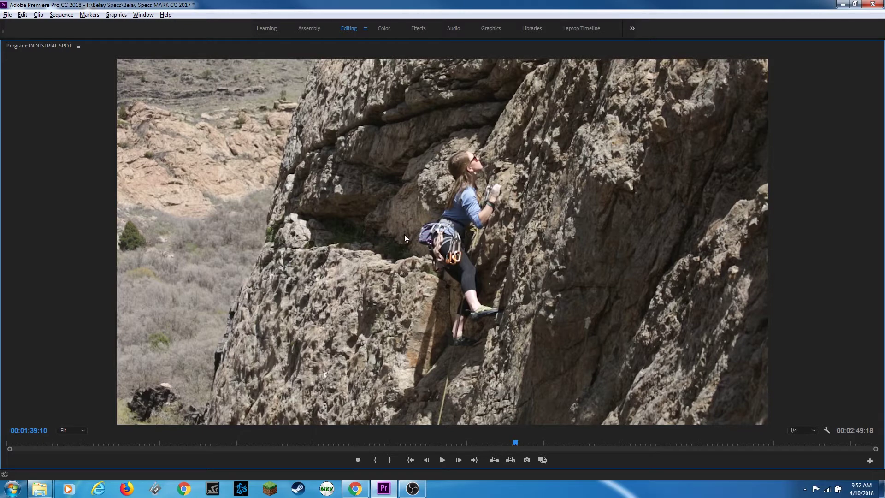
key(grave)
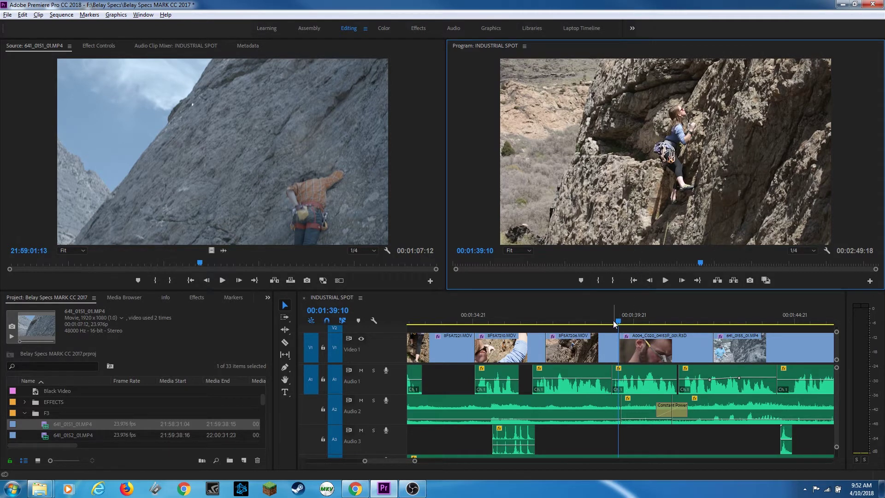
drag(625, 319, 661, 319)
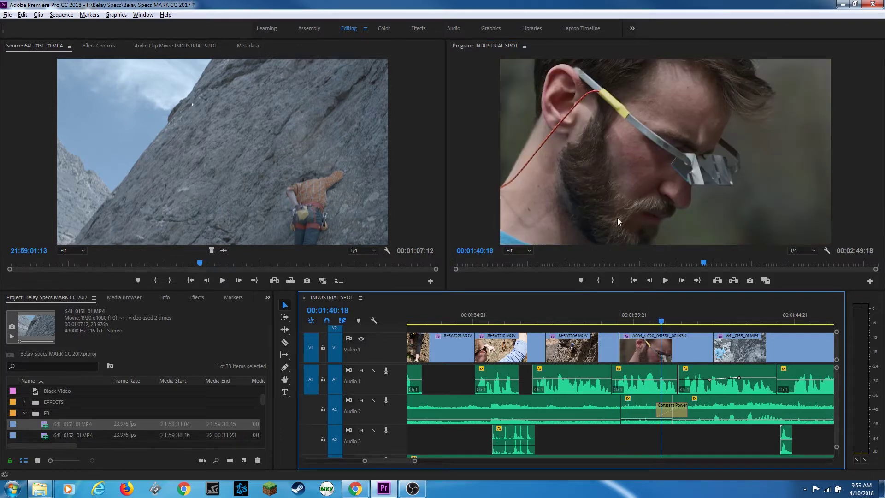
- Maximize the Program monitor and view its panel menu without changing anything
key(grave)
click(78, 46)
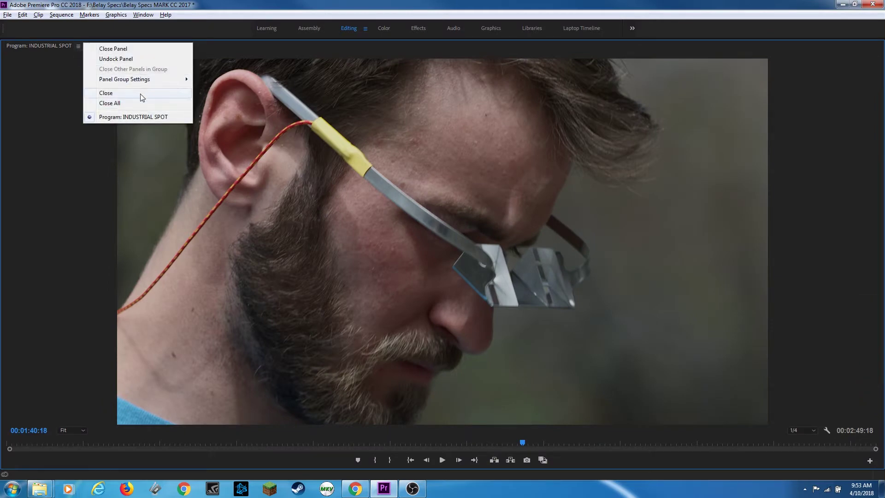
click(74, 200)
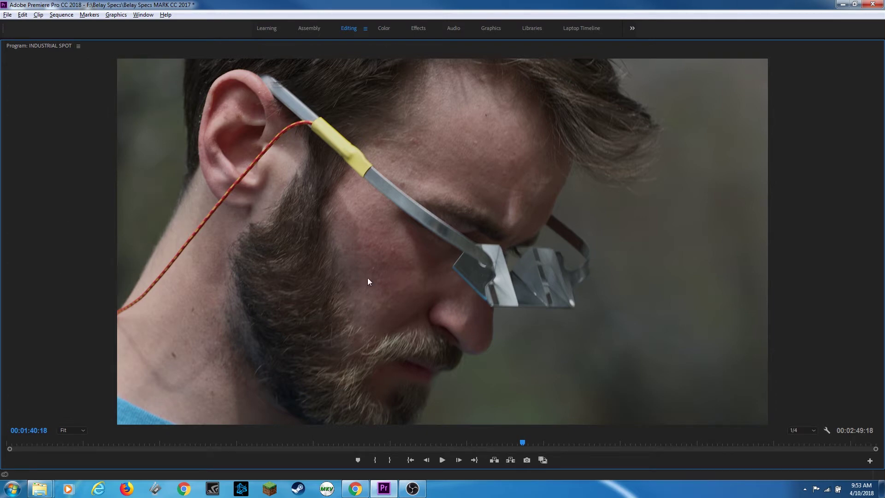
- Show Safe Margins from the wrench menu, then turn them off again
click(826, 428)
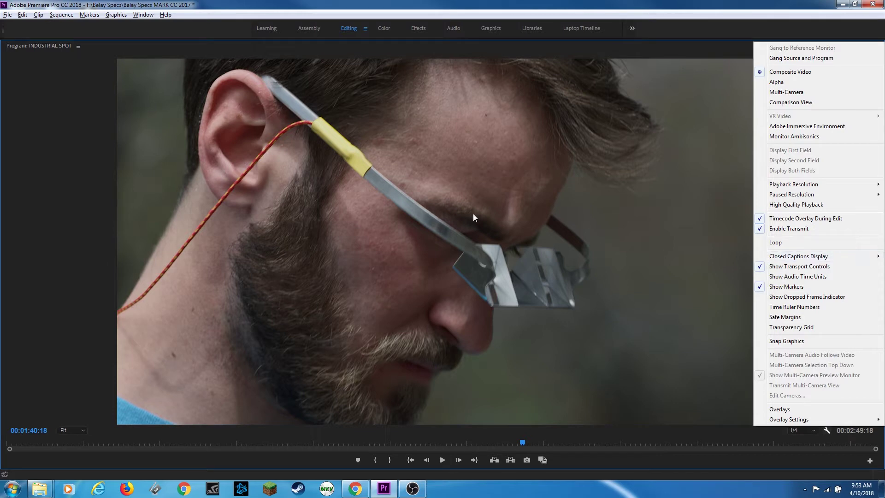
click(799, 319)
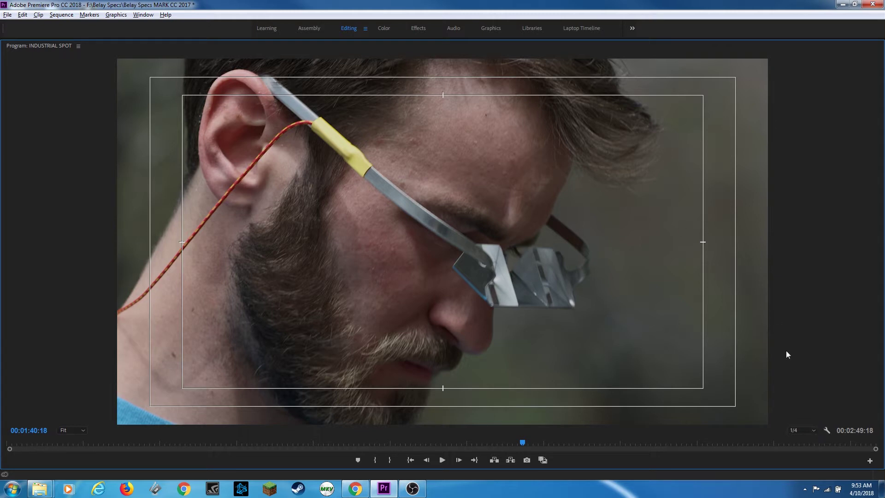
click(827, 429)
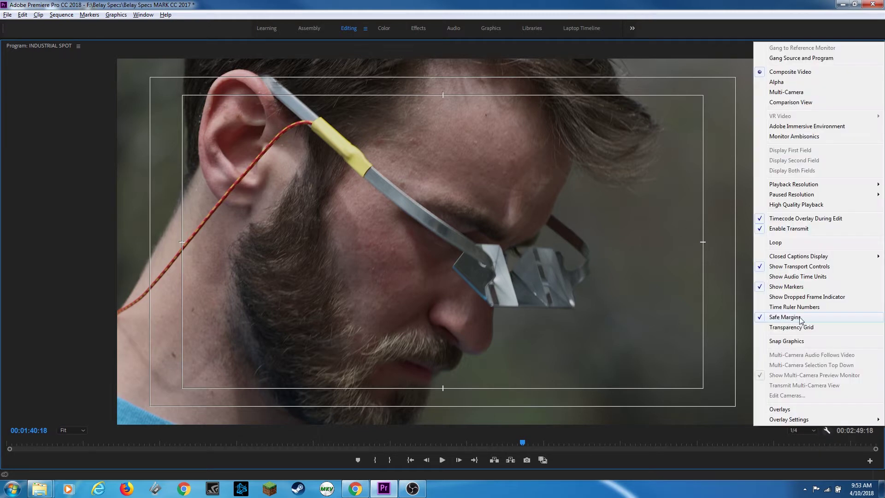
click(797, 320)
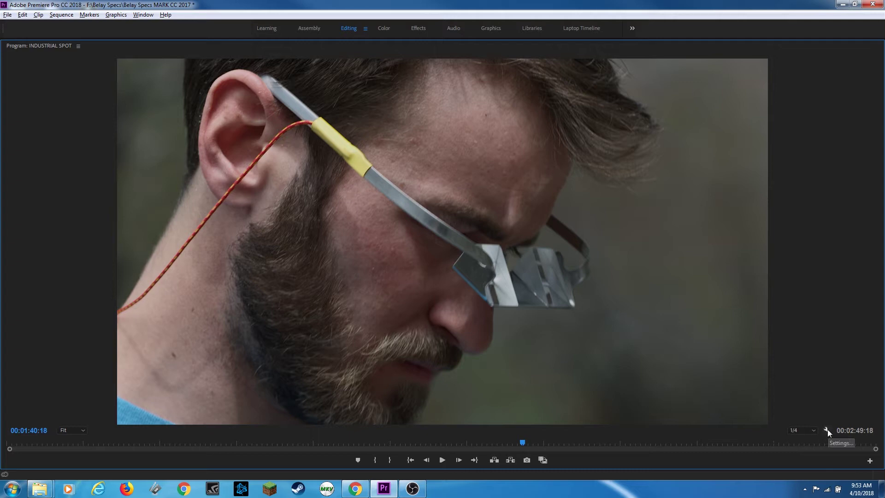
click(801, 429)
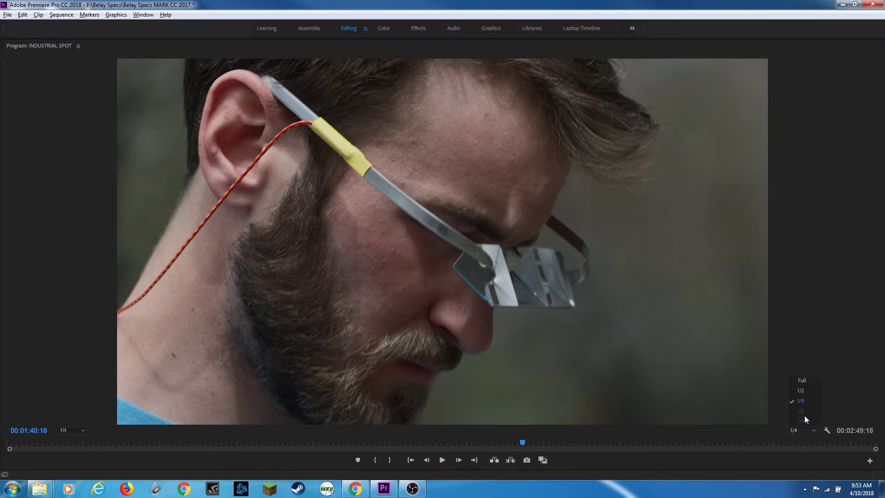
click(803, 380)
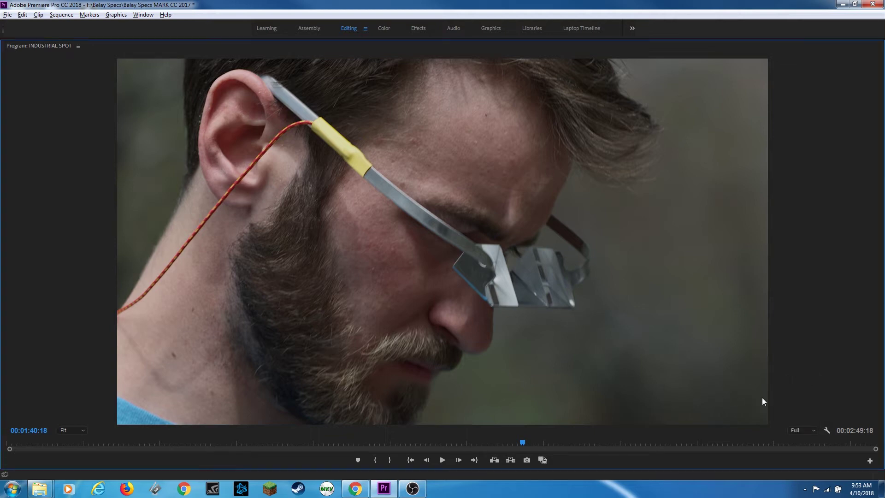
click(801, 431)
click(802, 401)
click(69, 430)
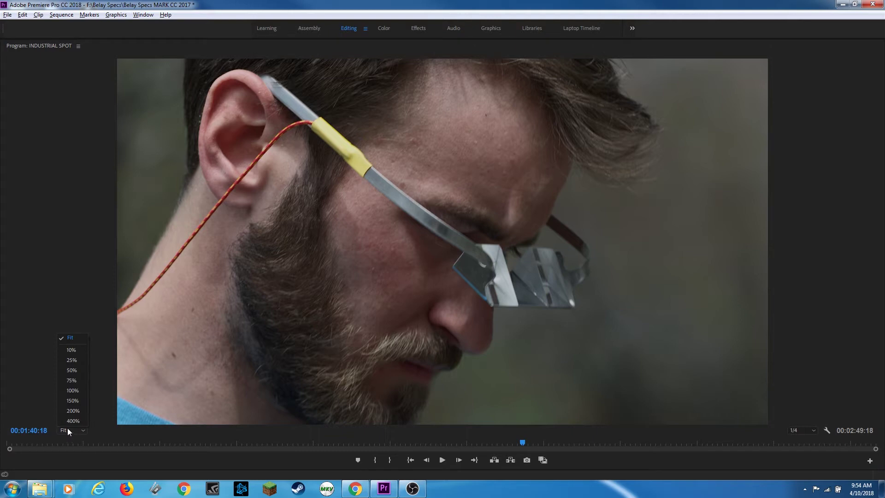
click(71, 350)
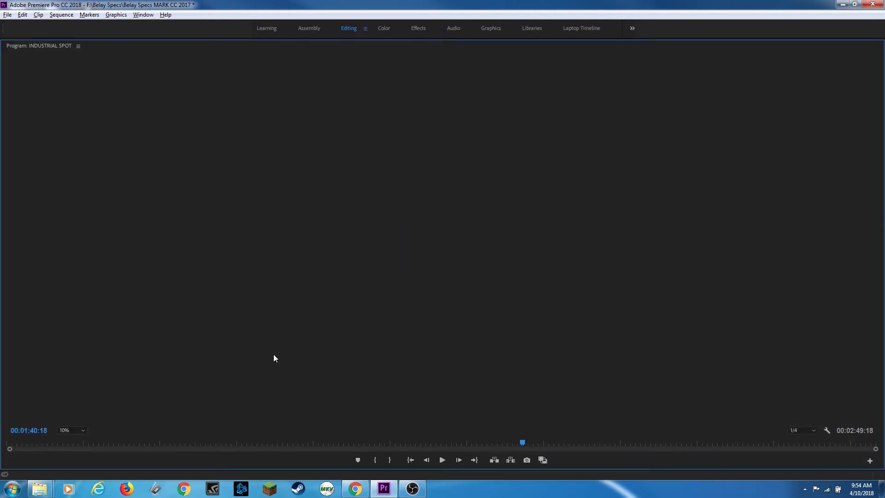
click(73, 430)
click(75, 403)
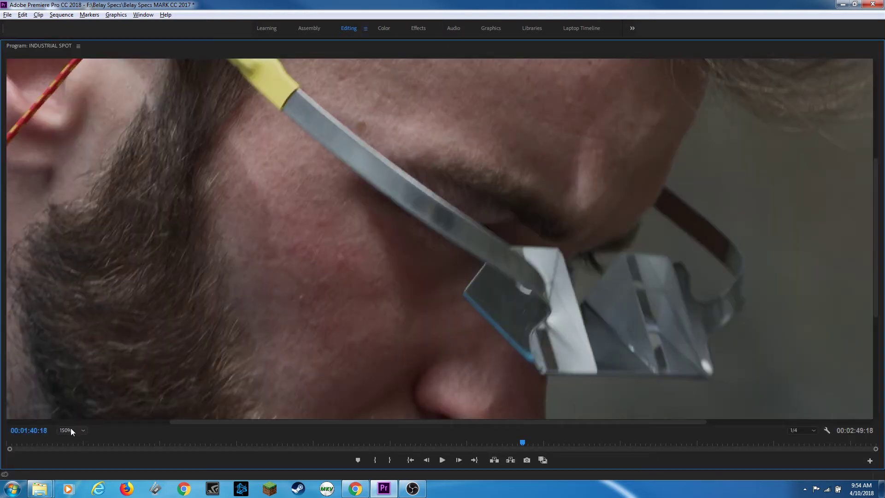
click(72, 430)
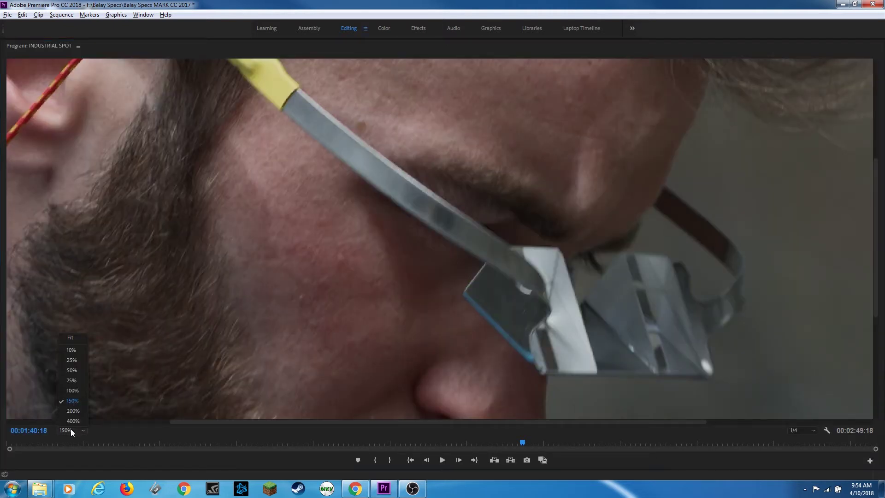
click(78, 340)
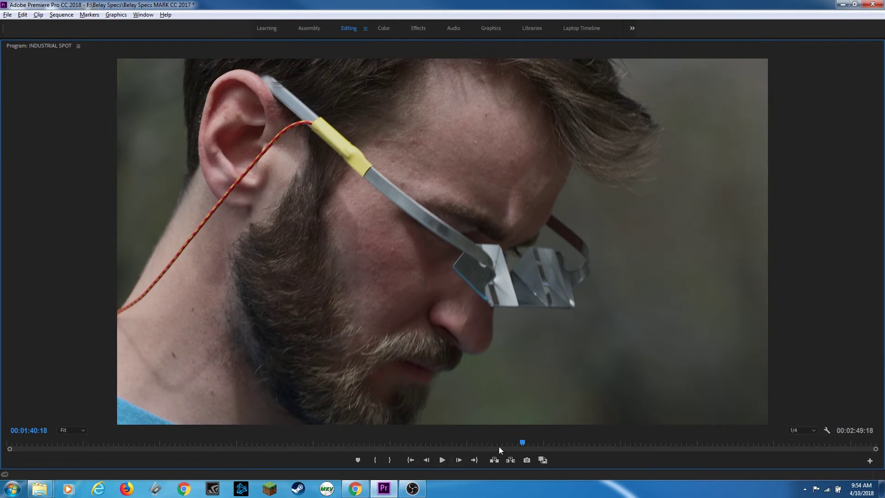
- Scrub back along the Program monitor ruler to 00:01:29:09, the prism-glasses close-up
drag(498, 446, 464, 446)
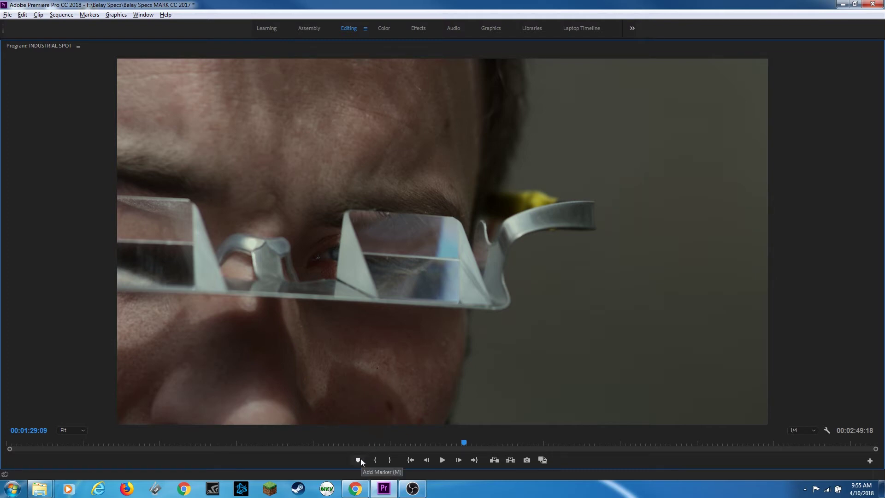
- Add a marker at the current frame, then toggle the Program monitor back to full size
click(358, 461)
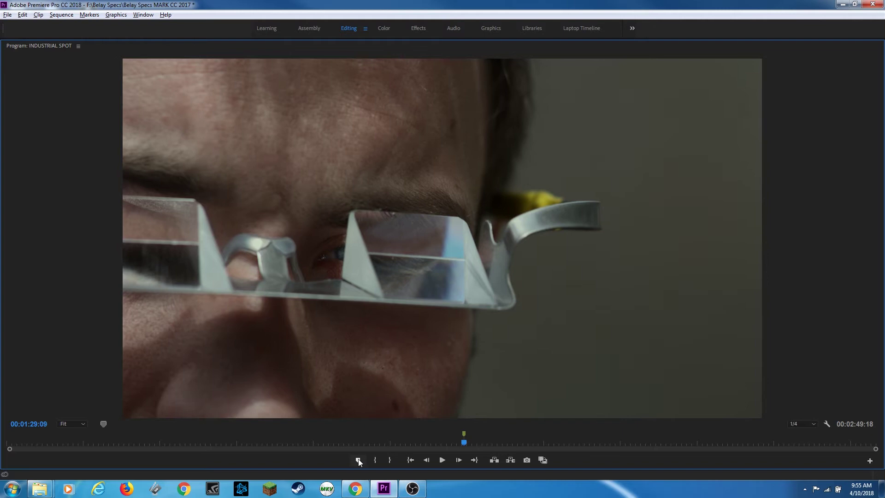
key(grave)
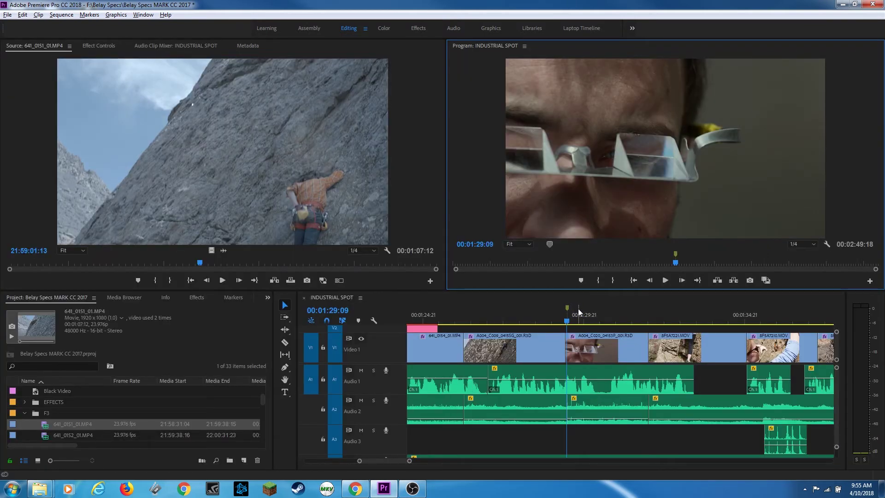
key(grave)
- Mark an In point at 00:01:36:05 and an Out point at 00:01:45:05
click(500, 438)
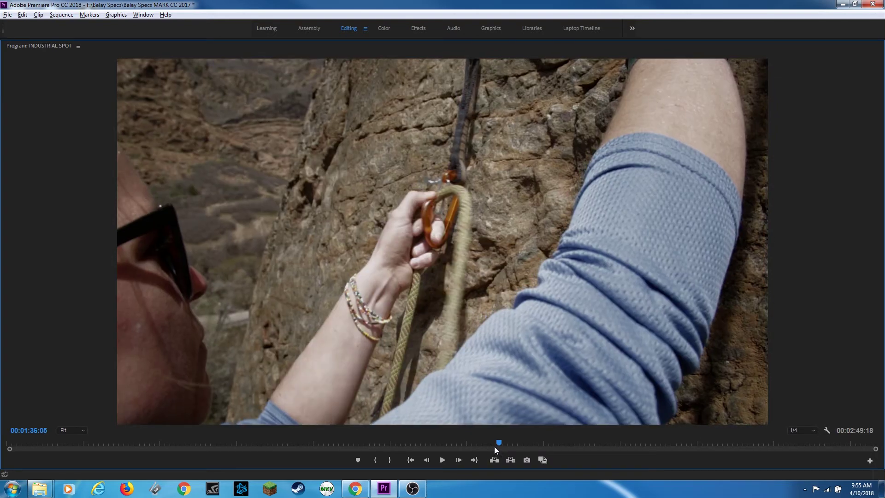
key(i)
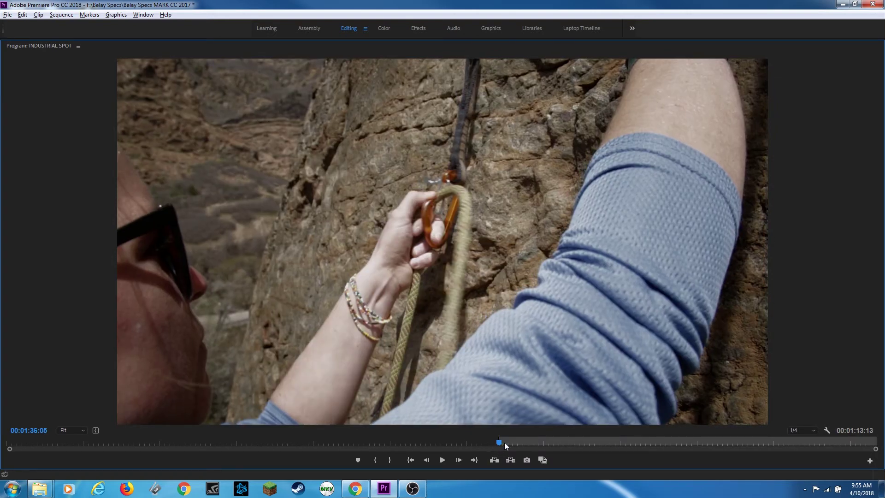
click(546, 444)
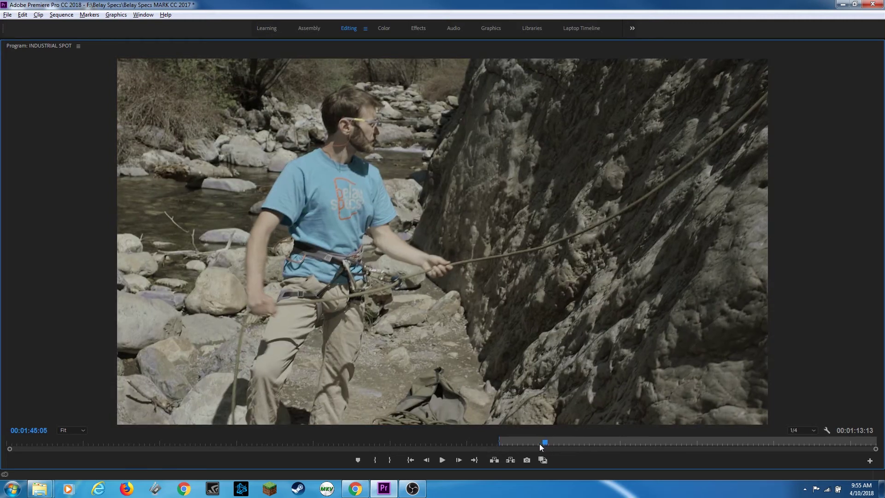
key(o)
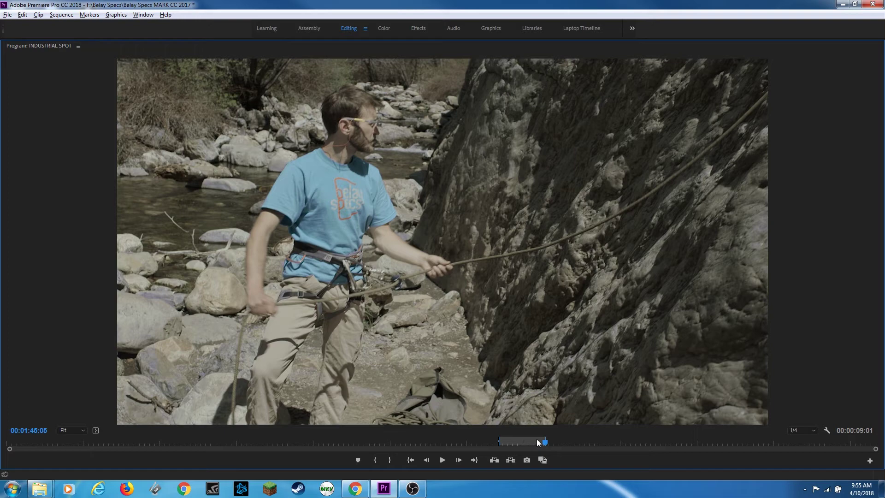
- Restore the full layout, park the playhead at 00:01:44:11 and zoom the timeline out
key(grave)
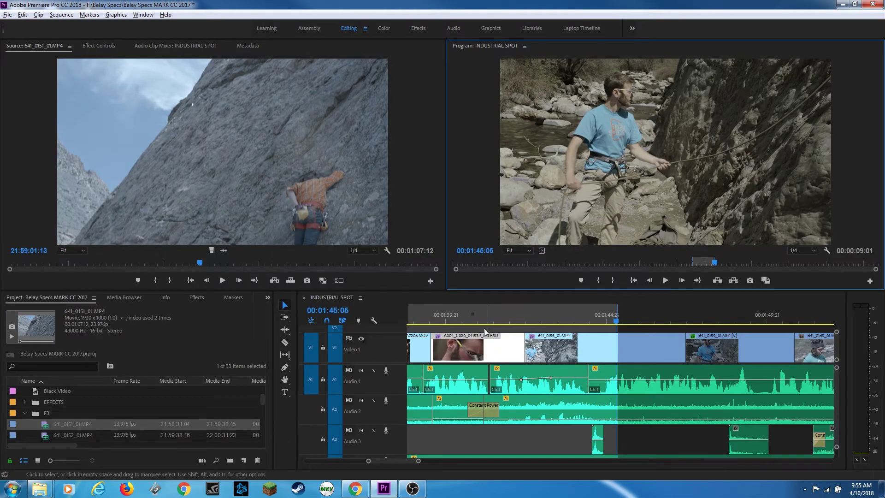
click(593, 314)
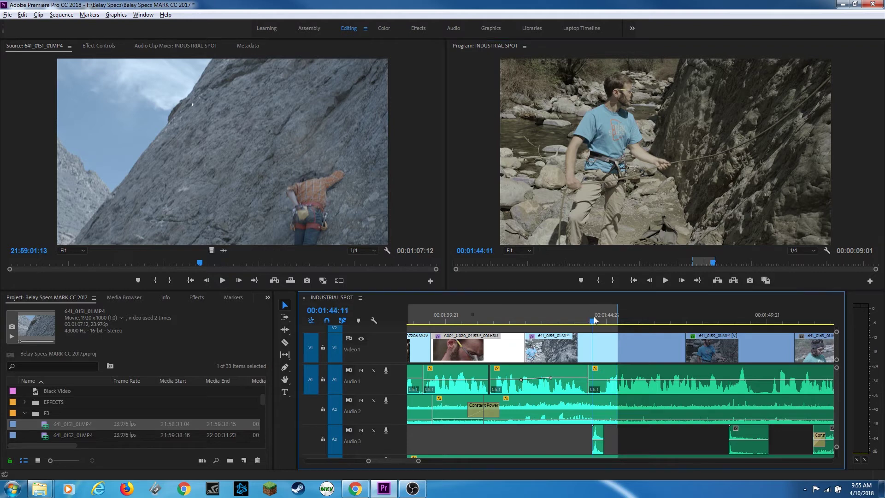
key(minus)
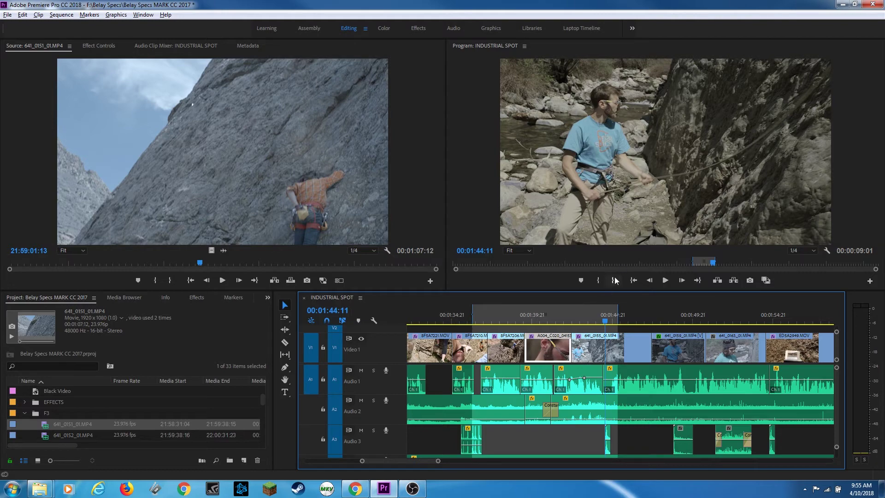
- Maximize the Program monitor, jump to the In point, then to the Out point at 00:01:45:05
key(grave)
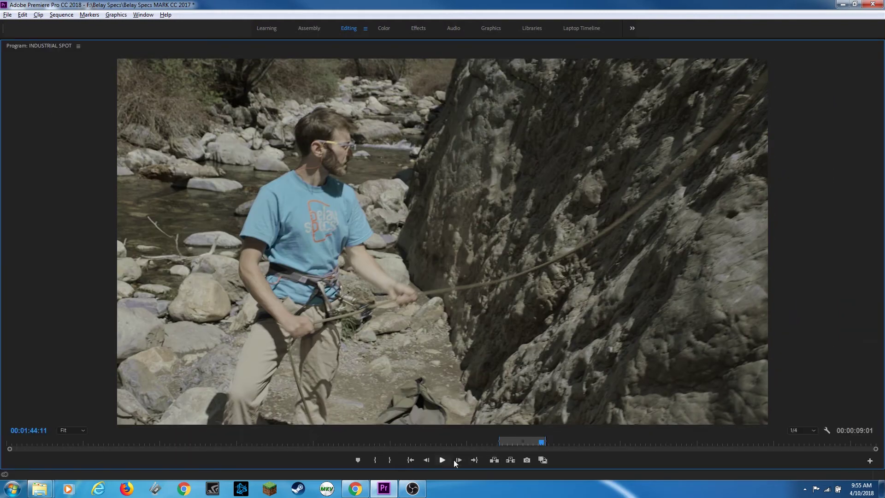
click(411, 461)
click(474, 460)
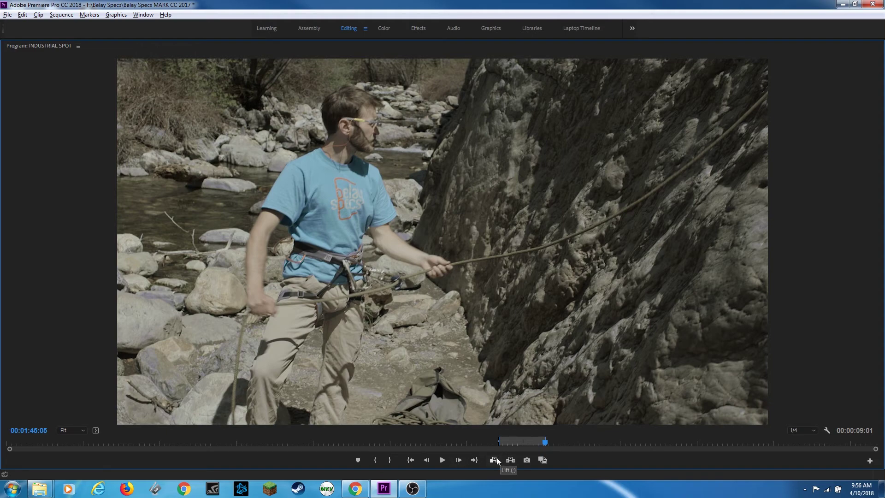
key(grave)
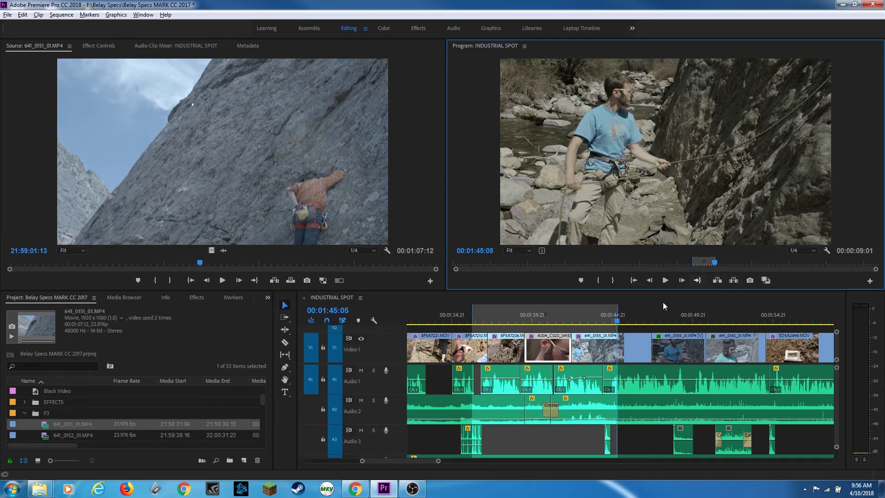
click(718, 284)
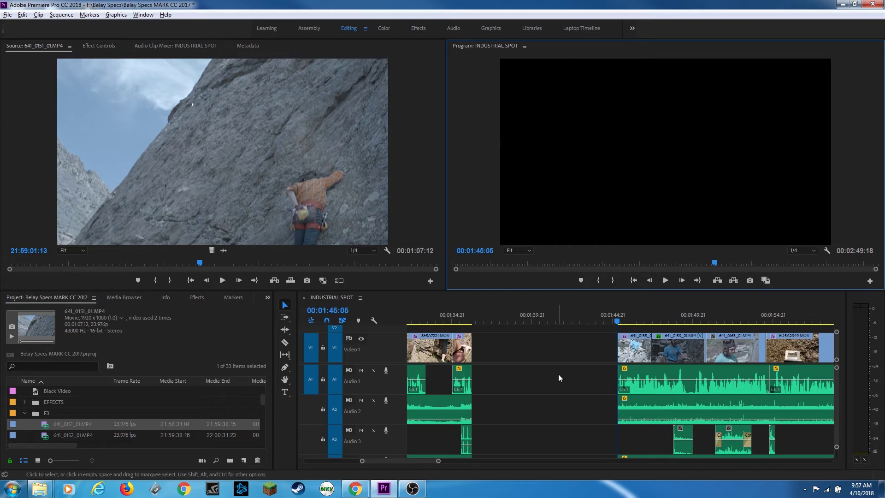
click(622, 320)
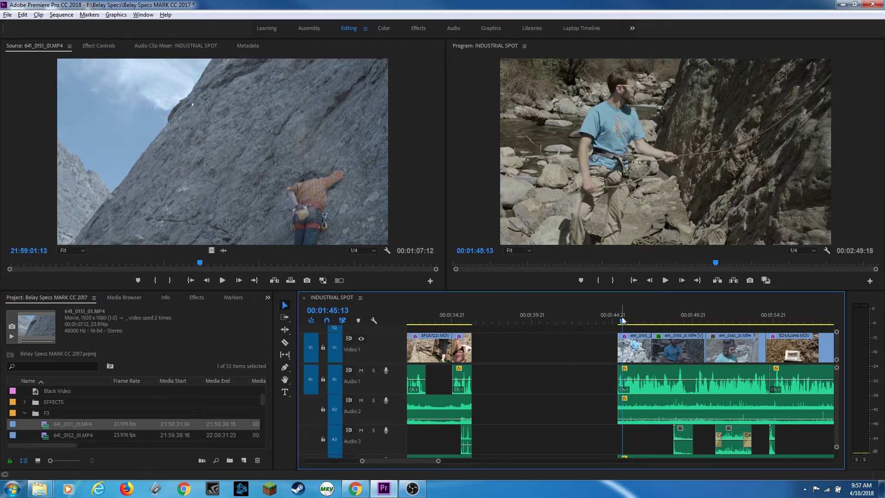
key(ctrl+v)
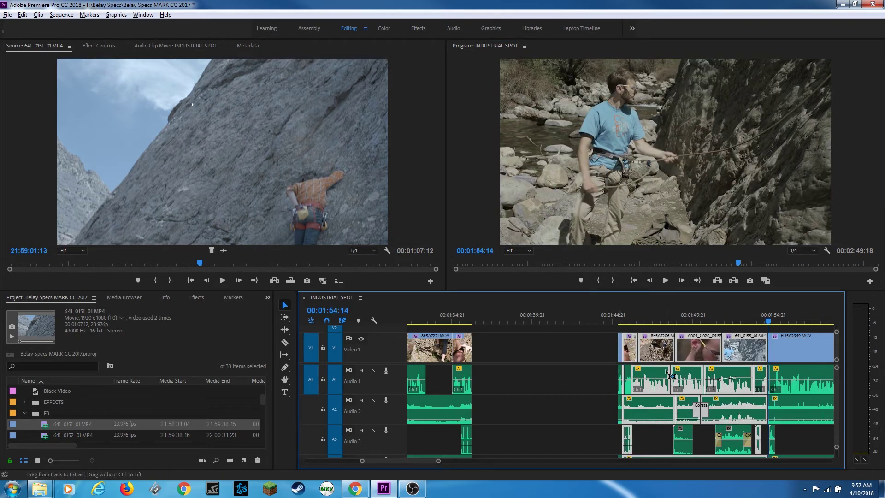
key(ctrl+z)
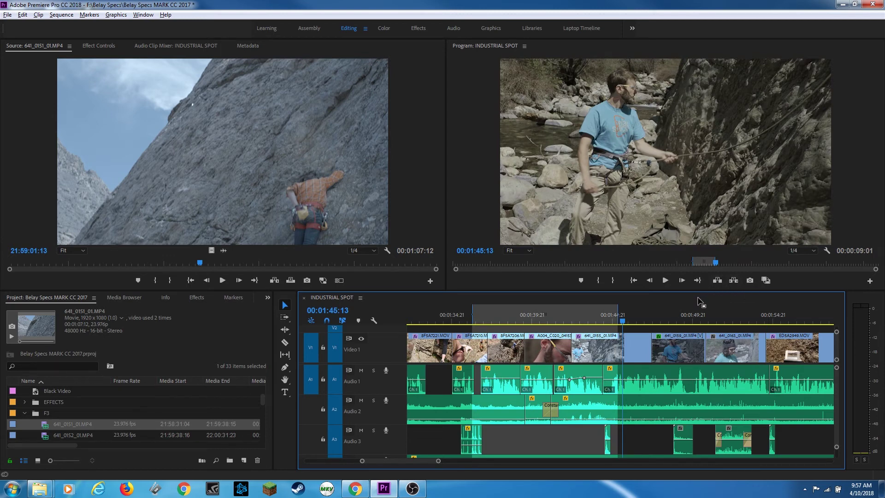
key(semicolon)
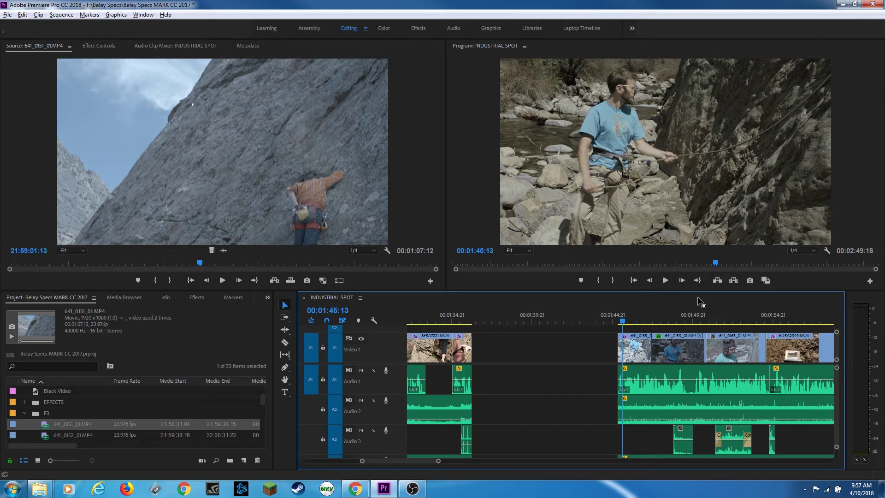
key(ctrl+z)
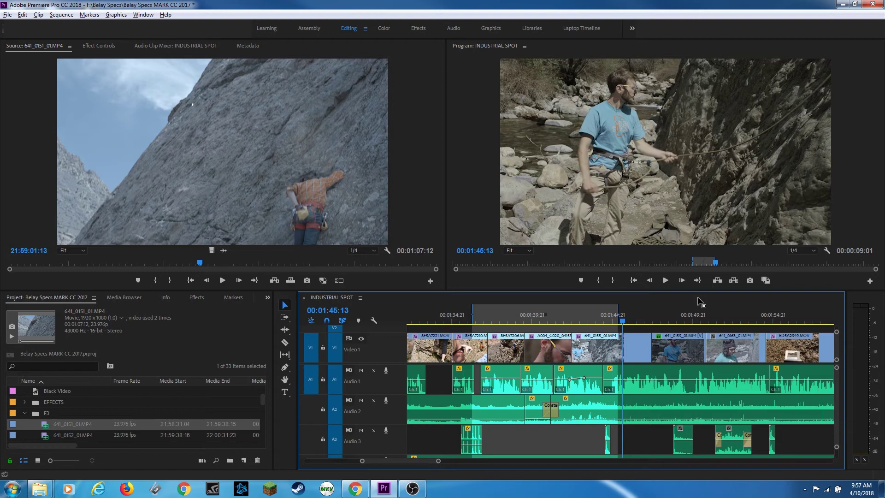
key(apostrophe)
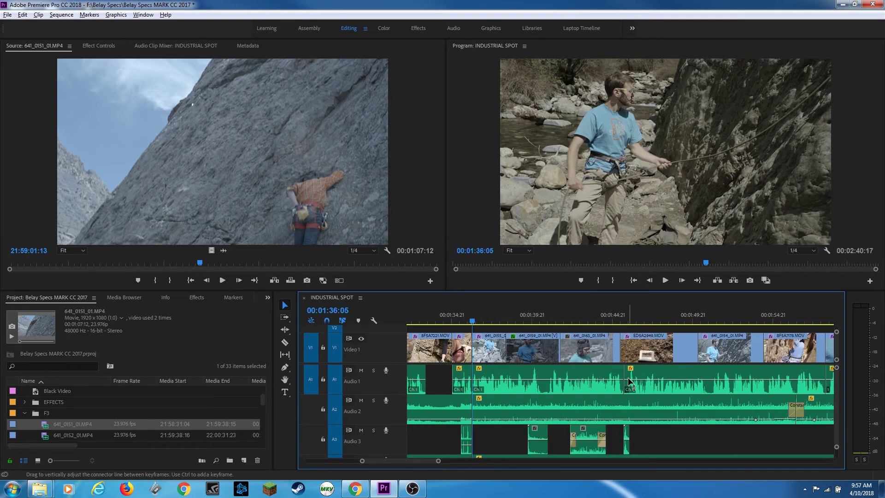
key(ctrl+z)
key(grave)
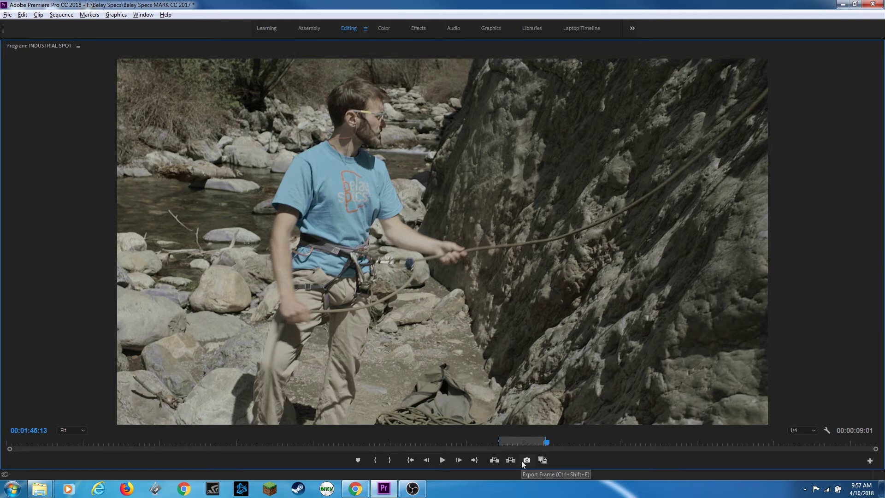
- Export the 00:01:45:13 frame as a BMP still, imported into the project
click(525, 460)
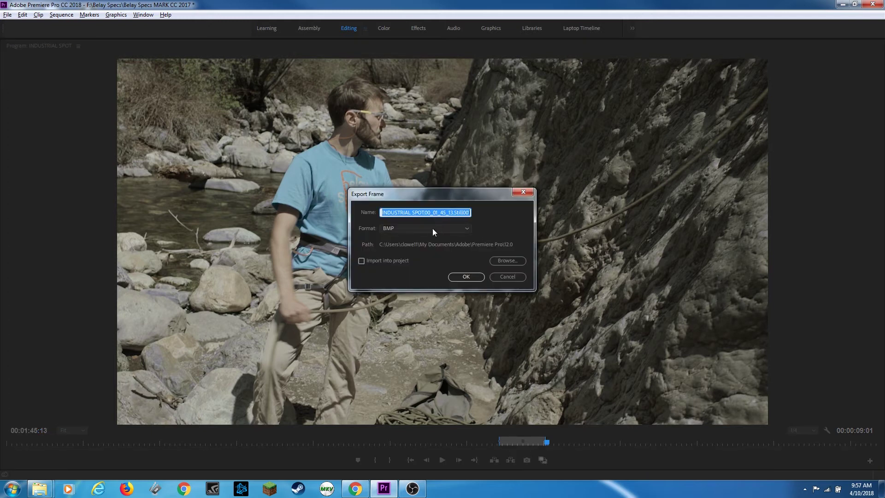
click(412, 230)
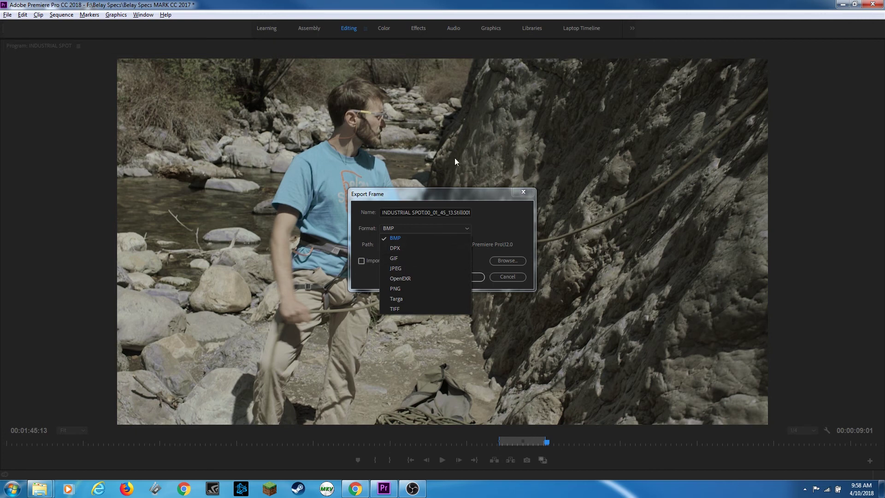
click(498, 229)
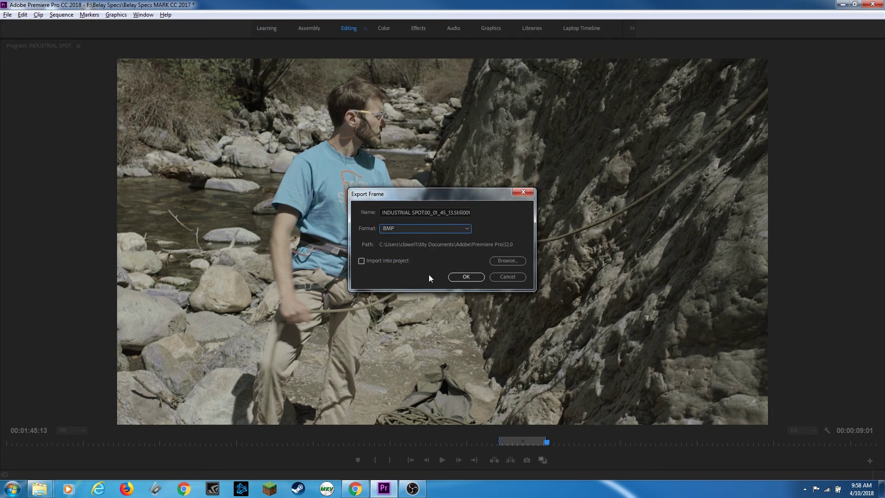
click(392, 266)
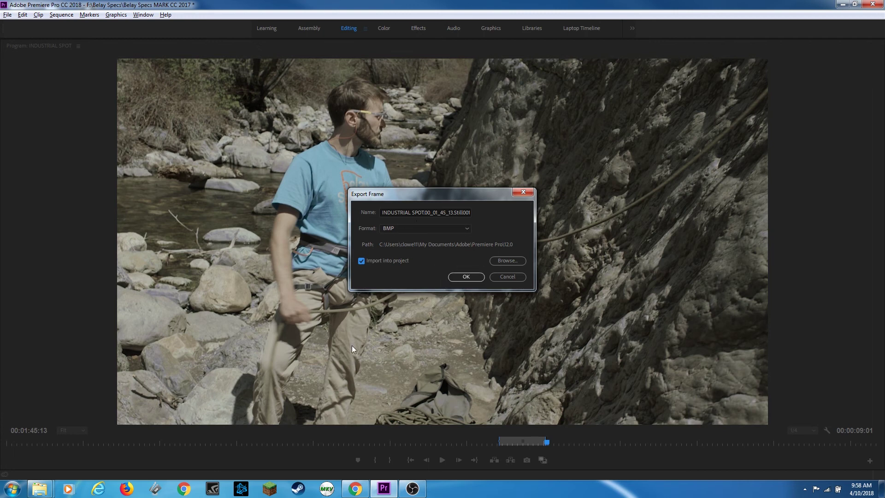
click(465, 277)
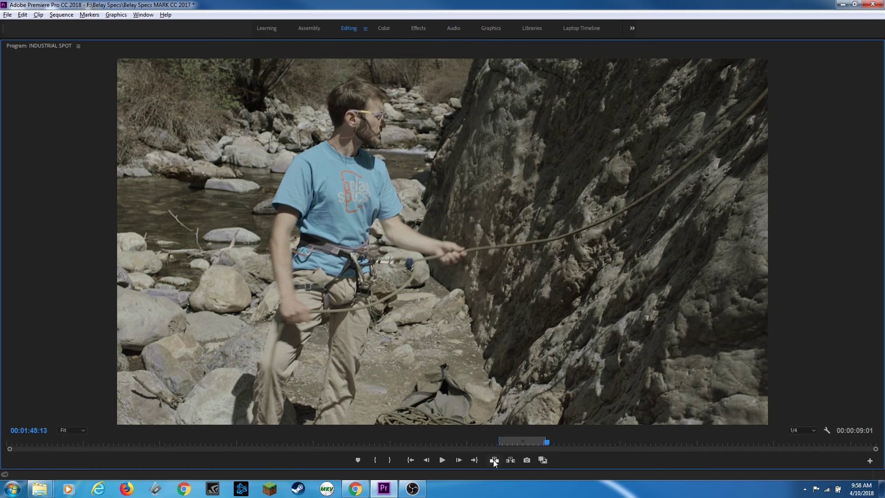
click(870, 462)
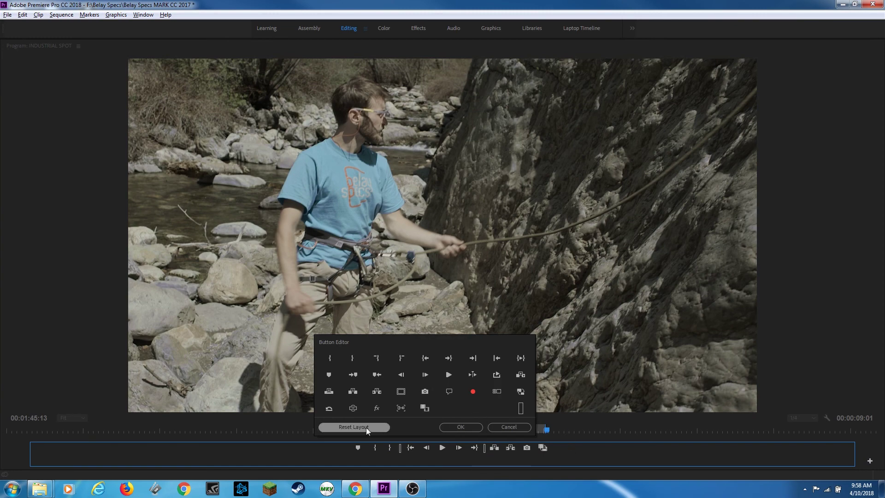
click(507, 428)
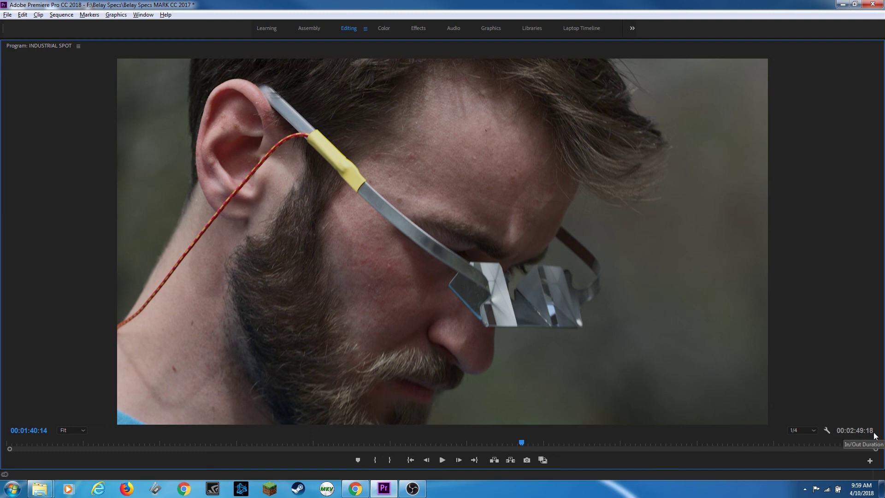
- Mark an In point at 00:01:35:10 and an Out point at 00:01:43:12
click(496, 442)
key(i)
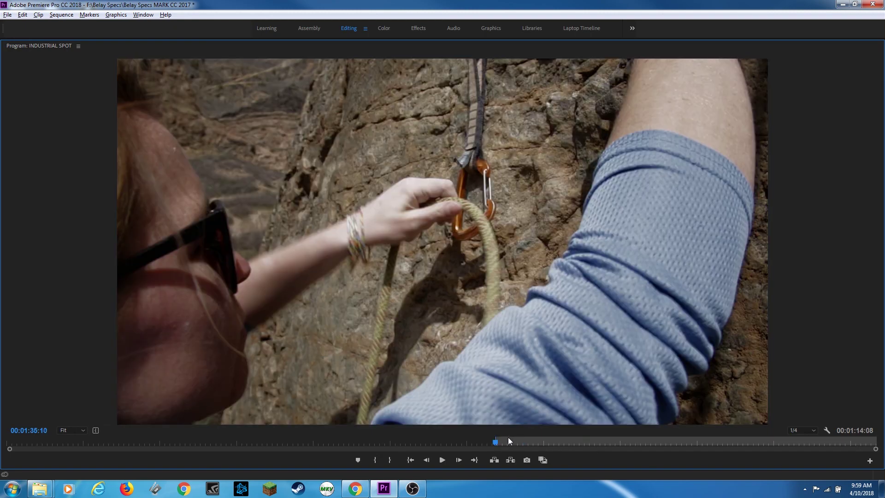
click(535, 442)
key(o)
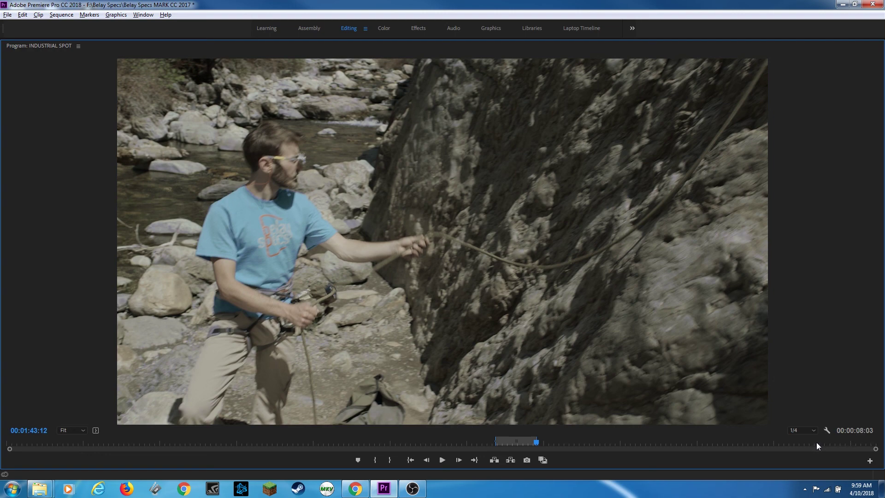
- Park at 00:01:40:11, clear the In and Out points with Ctrl+Shift+X, and restore the panels
click(521, 442)
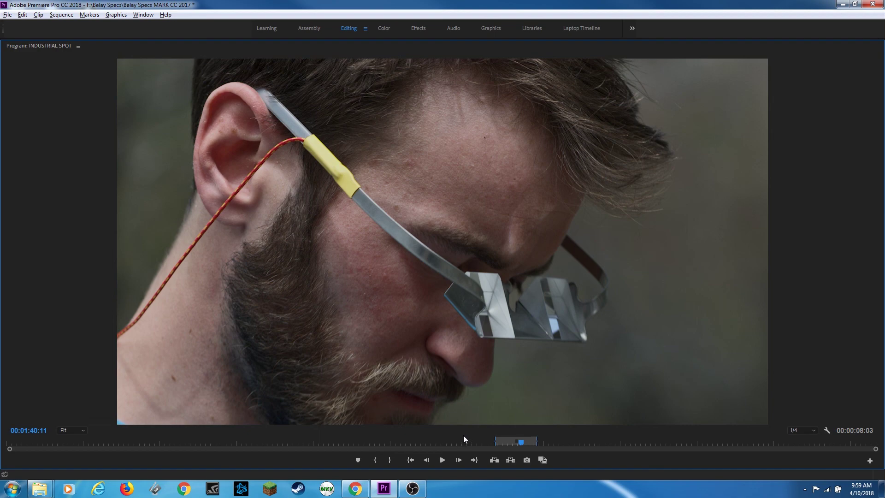
key(ctrl+shift+x)
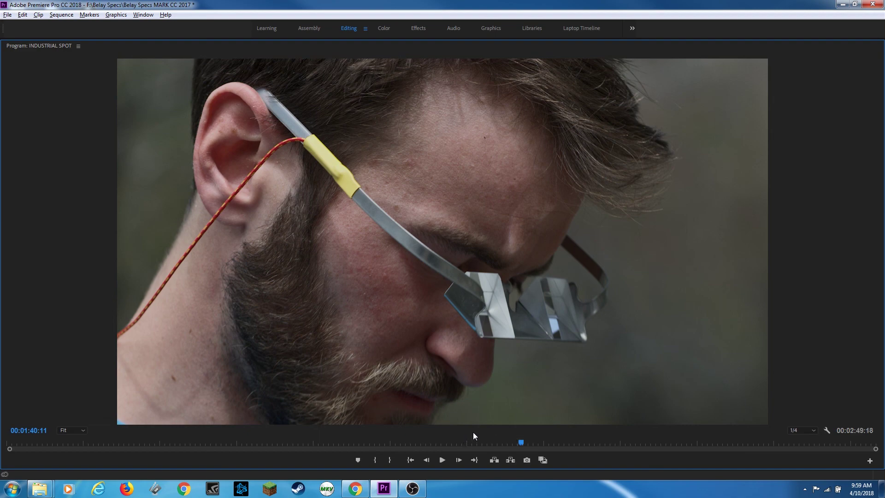
key(grave)
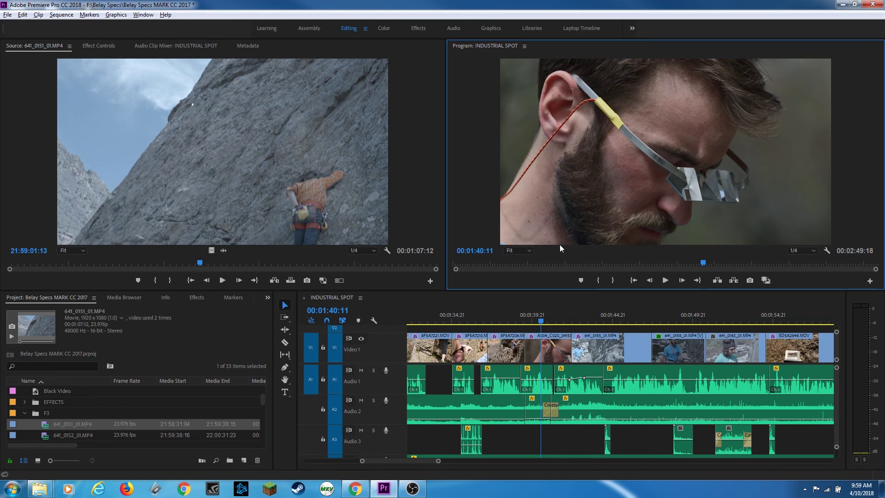